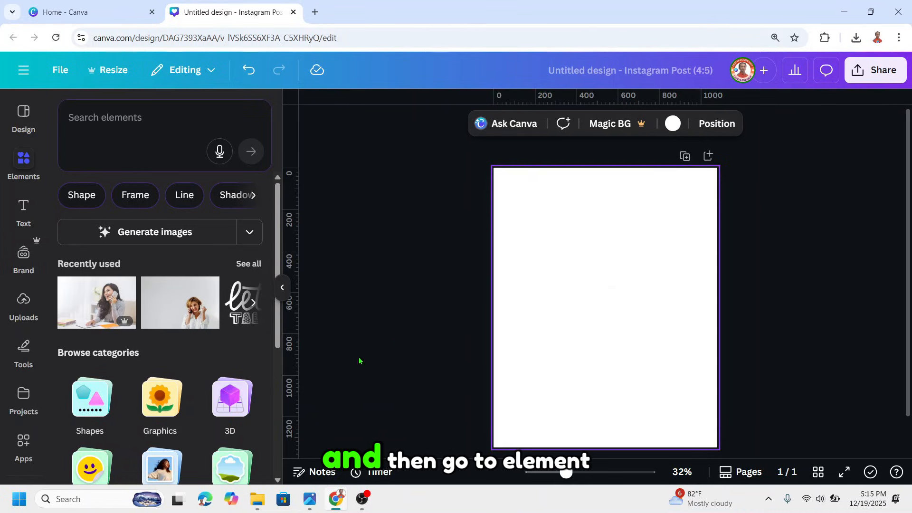
Search the frame elements for "speech bubble".
scroll(156, 285, down, 3)
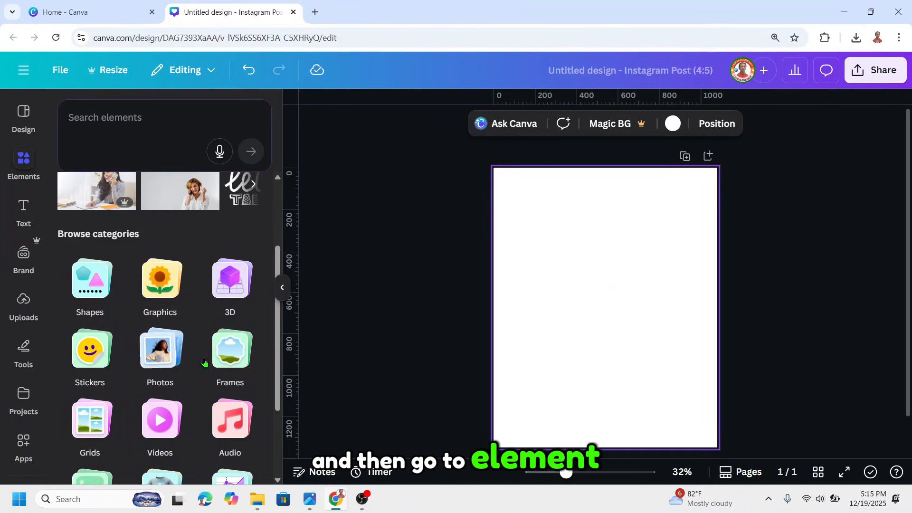
click(231, 361)
click(147, 138)
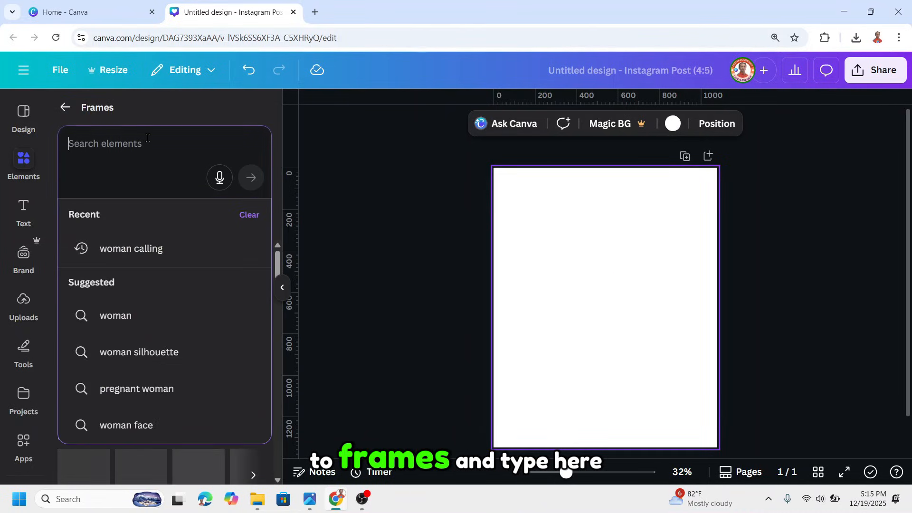
text(spe)
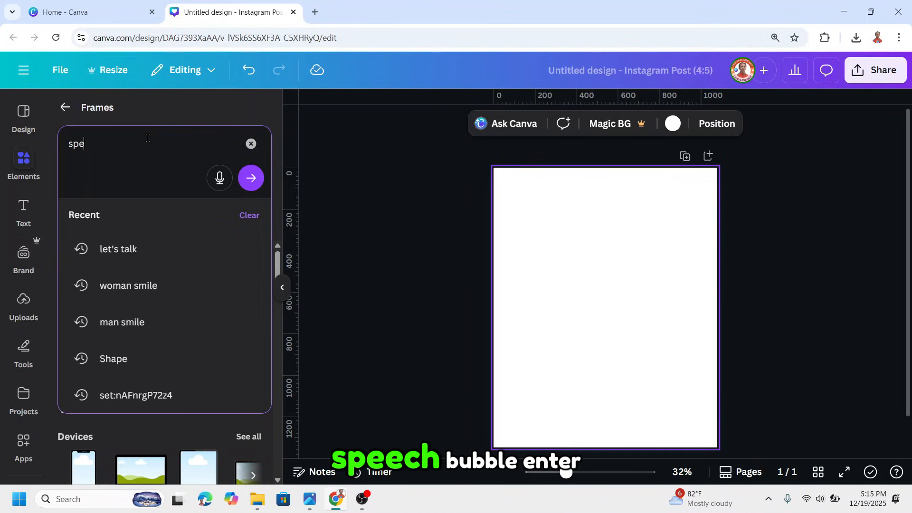
text(ech bubble)
key(Return)
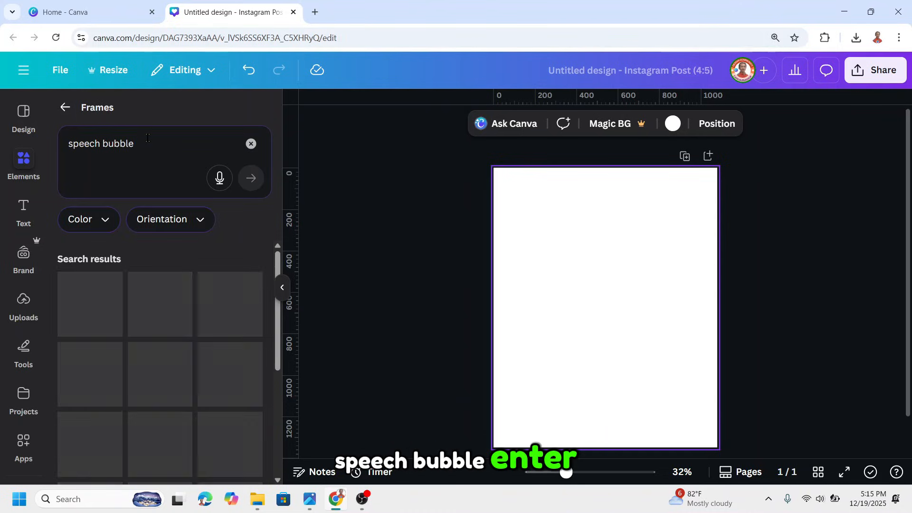
Add the round speech bubble frame to the page and rotate it clockwise about 30° so its tail points to the lower left.
scroll(213, 281, down, 1)
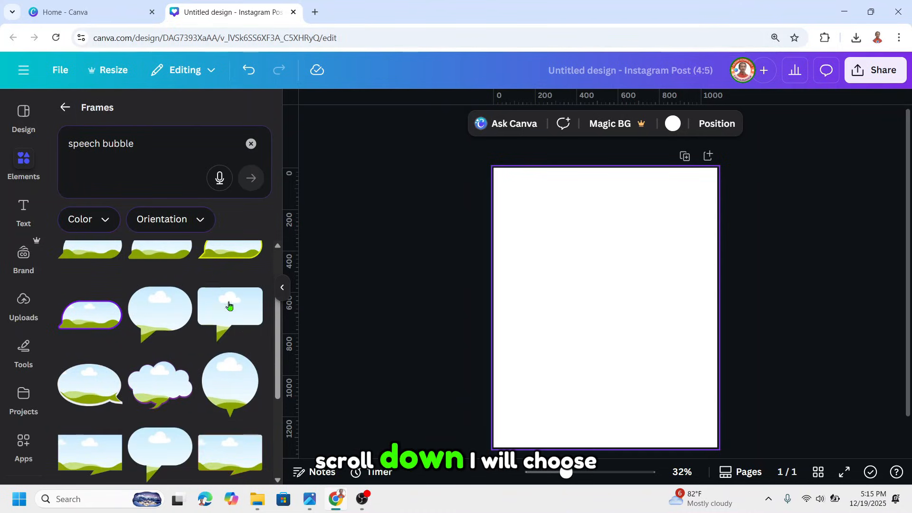
click(241, 389)
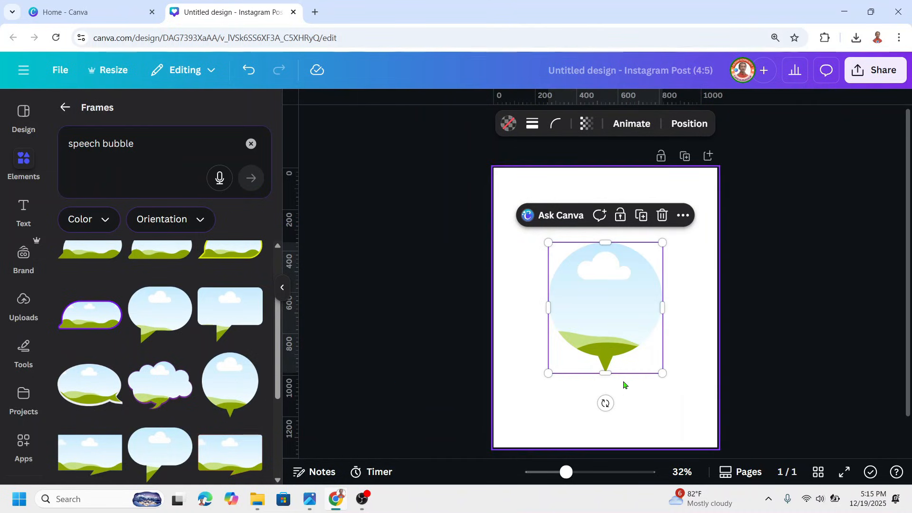
drag(605, 404, 556, 402)
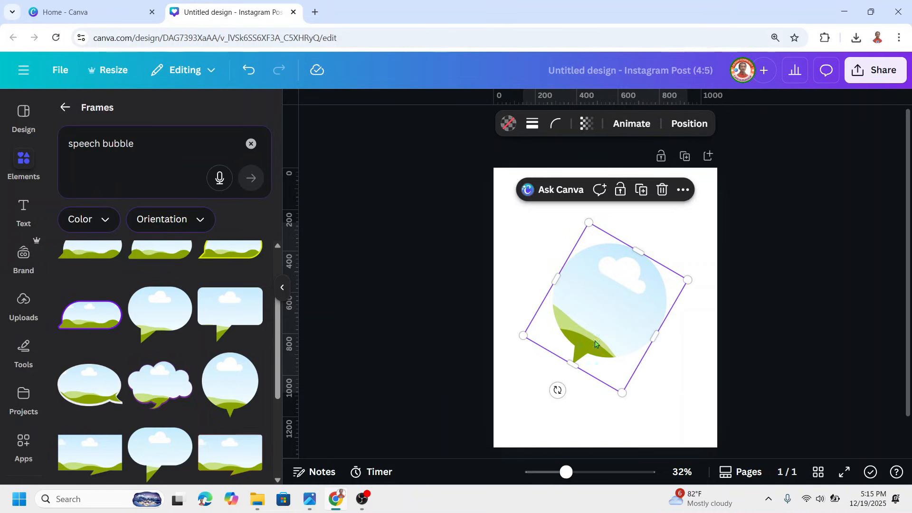
Give the speech bubble frame a solid white stroke with a weight of 20.
click(532, 123)
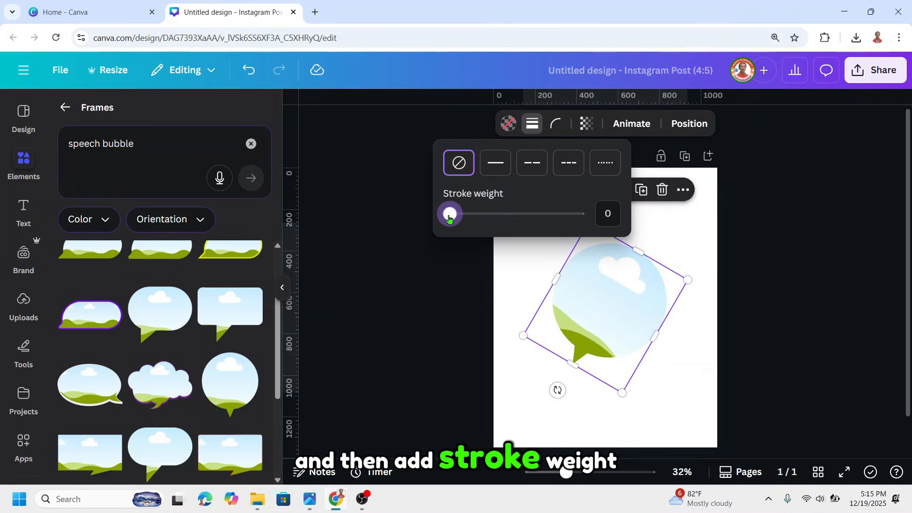
drag(450, 217, 468, 218)
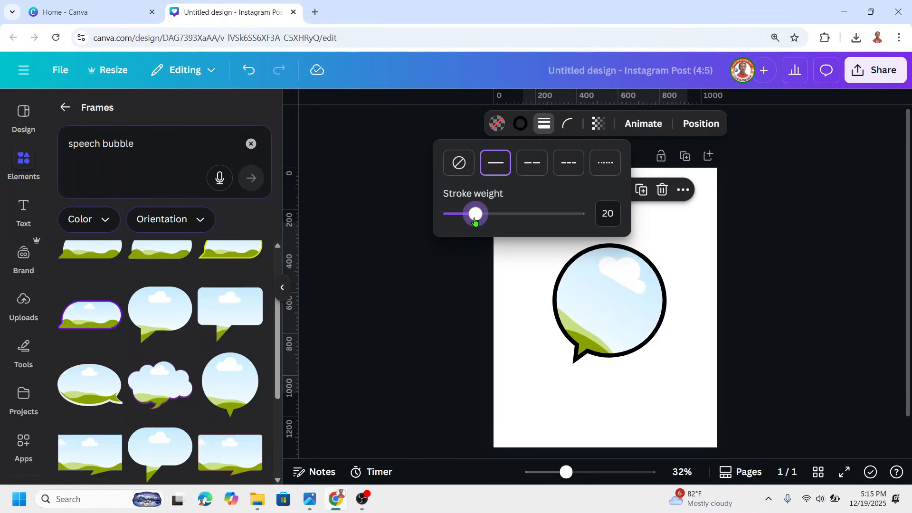
click(521, 124)
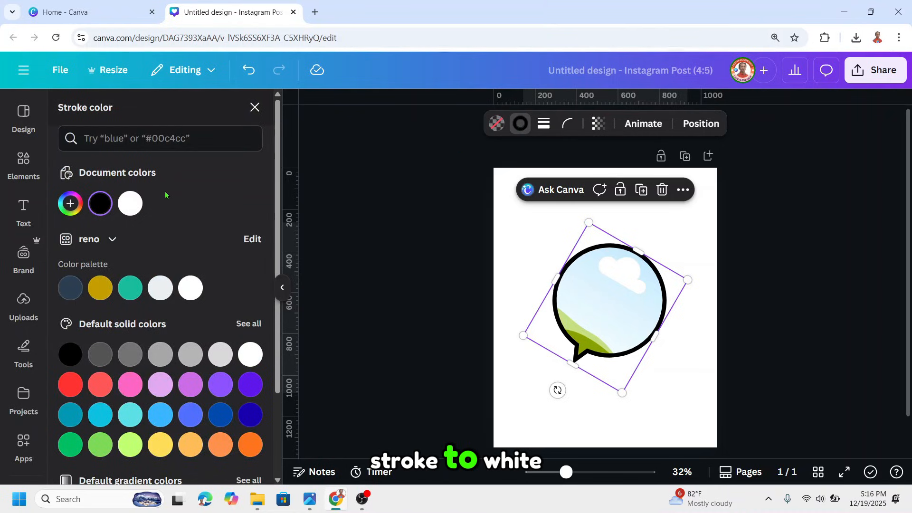
click(131, 204)
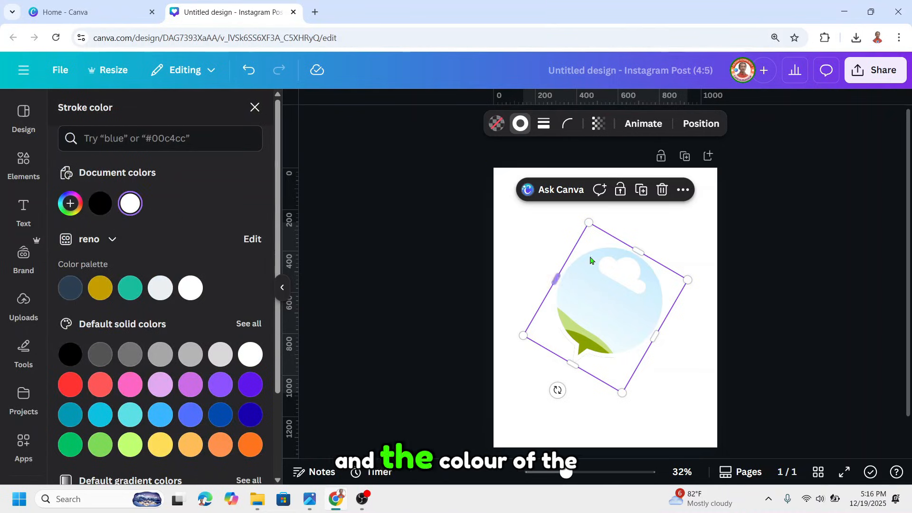
Fill the speech bubble frame with the solid green from the default colors.
click(498, 124)
scroll(77, 407, down, 1)
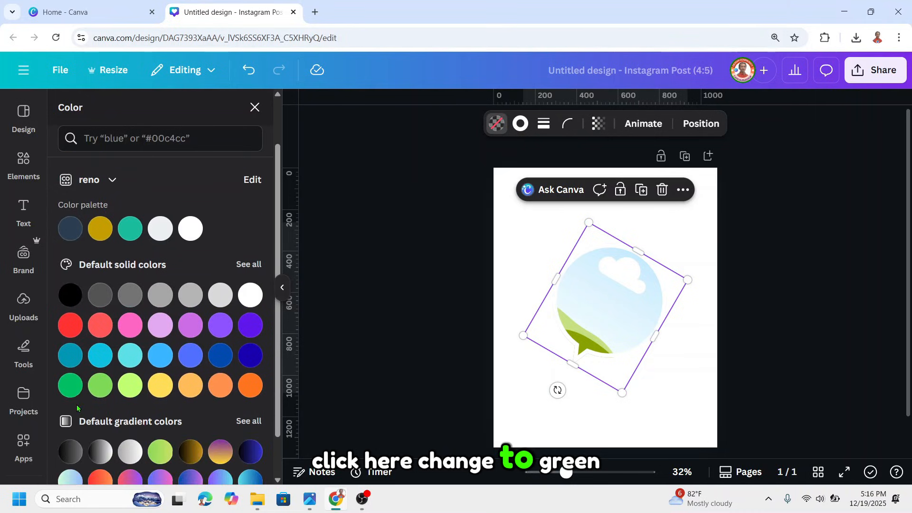
click(70, 385)
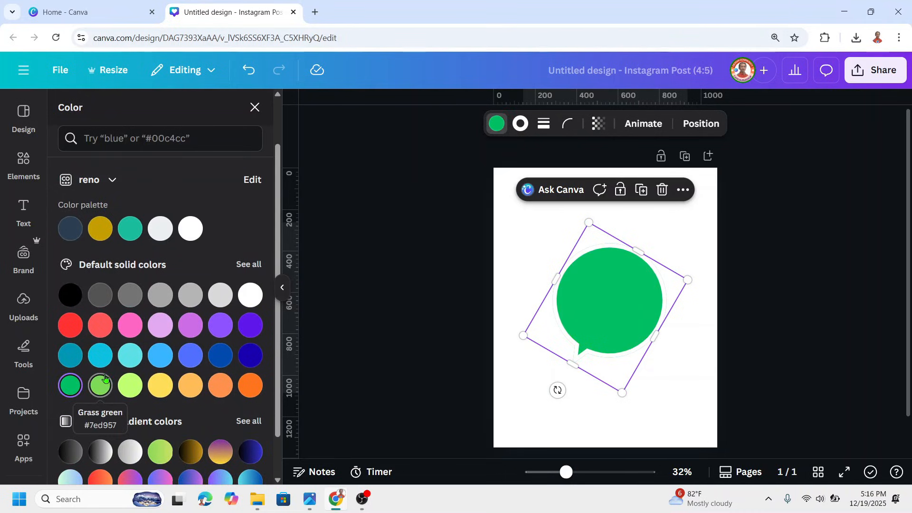
Change the page background to a white-to-gray gradient with the circular style.
click(690, 218)
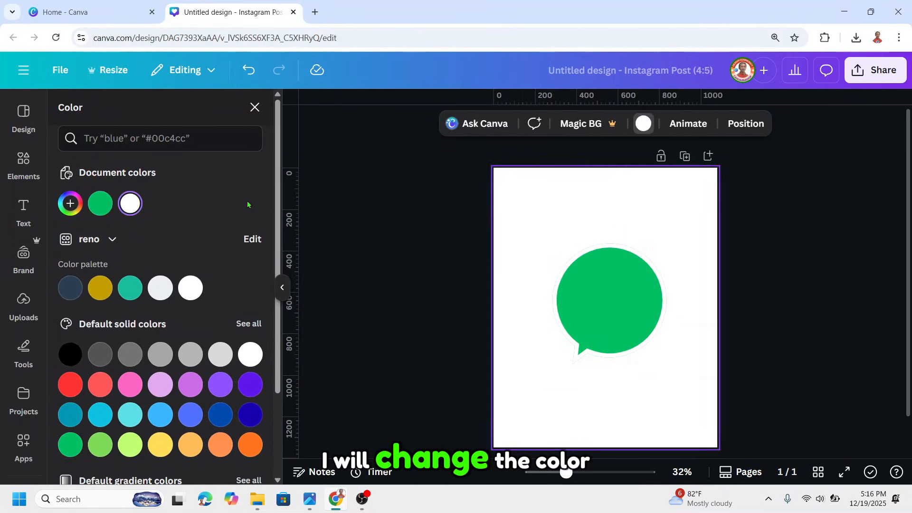
click(130, 204)
click(213, 240)
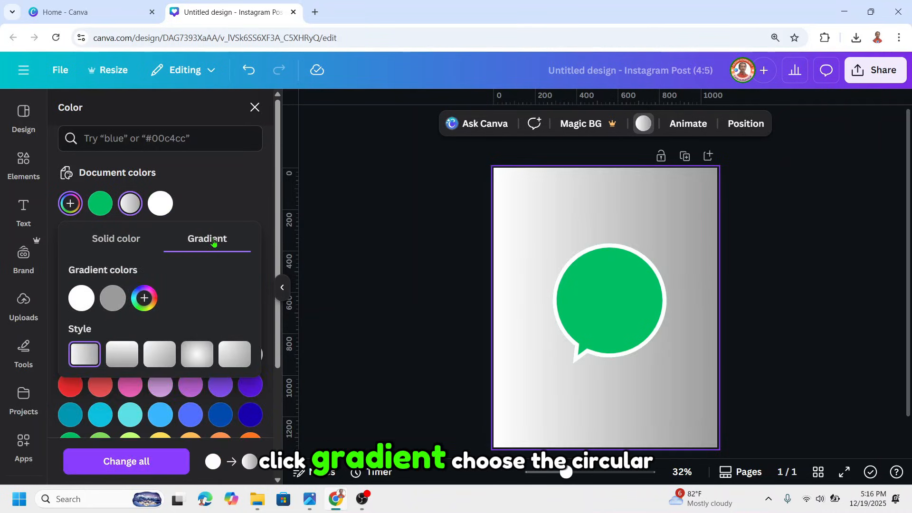
click(196, 356)
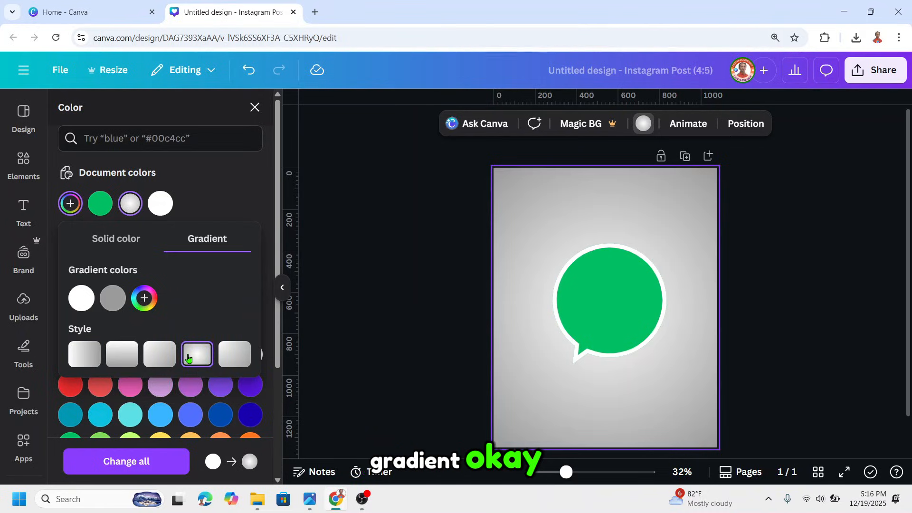
Duplicate the green speech bubble and place the copy exactly over the original.
click(632, 297)
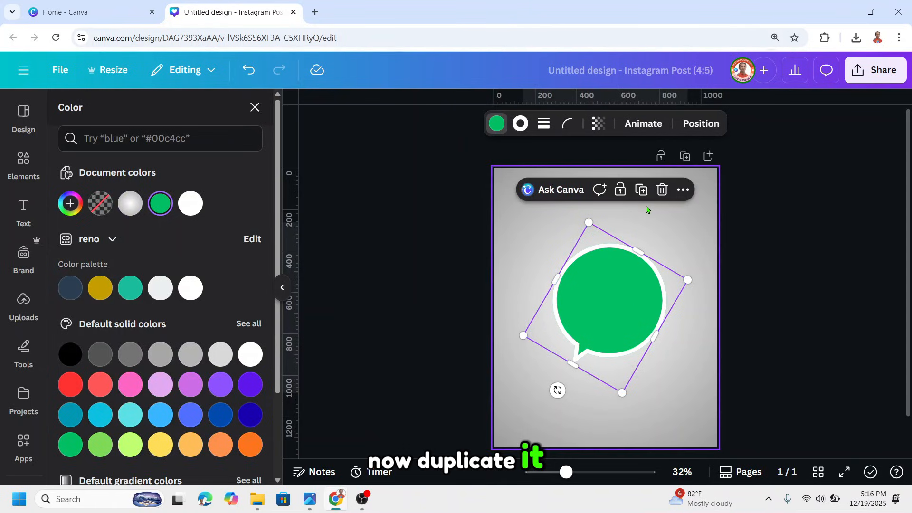
click(641, 189)
mouse_move(619, 302)
mouse_down()
mouse_move(651, 273)
mouse_move(618, 295)
mouse_up()
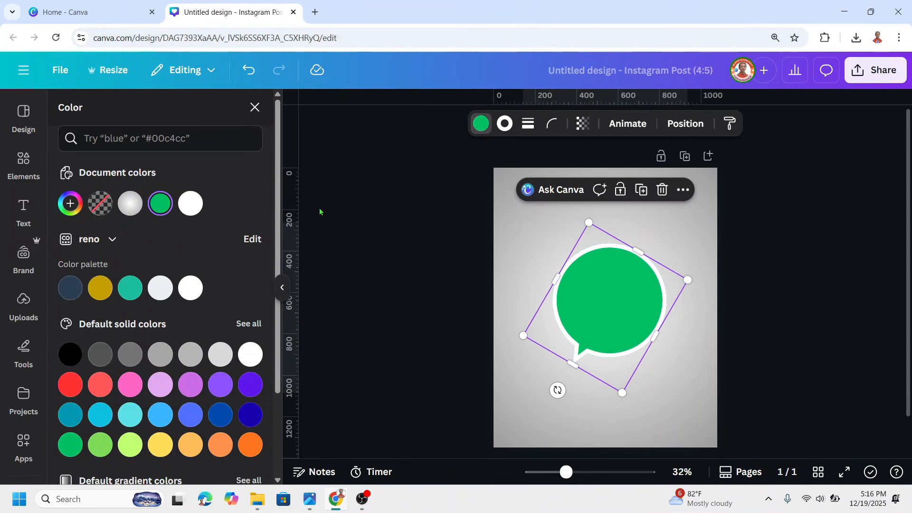
Add the recently used photo of the woman making a phone call to the page.
click(23, 166)
click(64, 107)
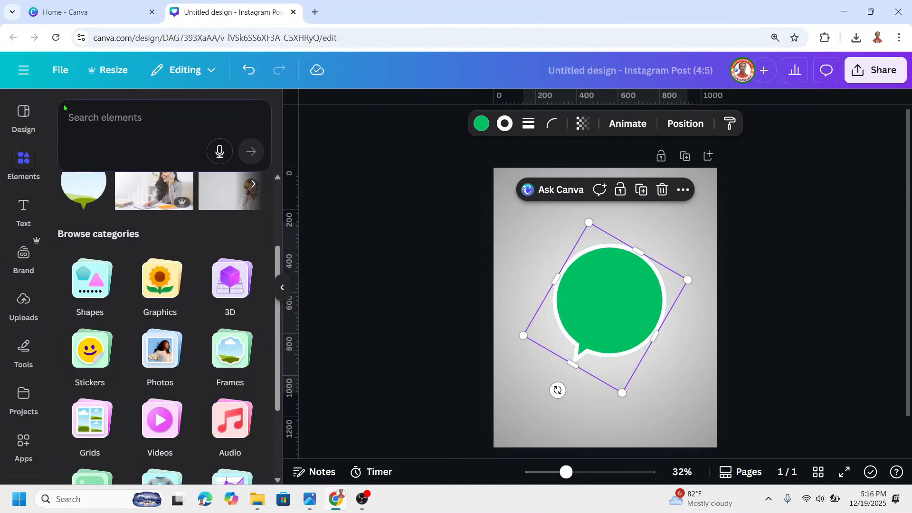
scroll(202, 333, up, 3)
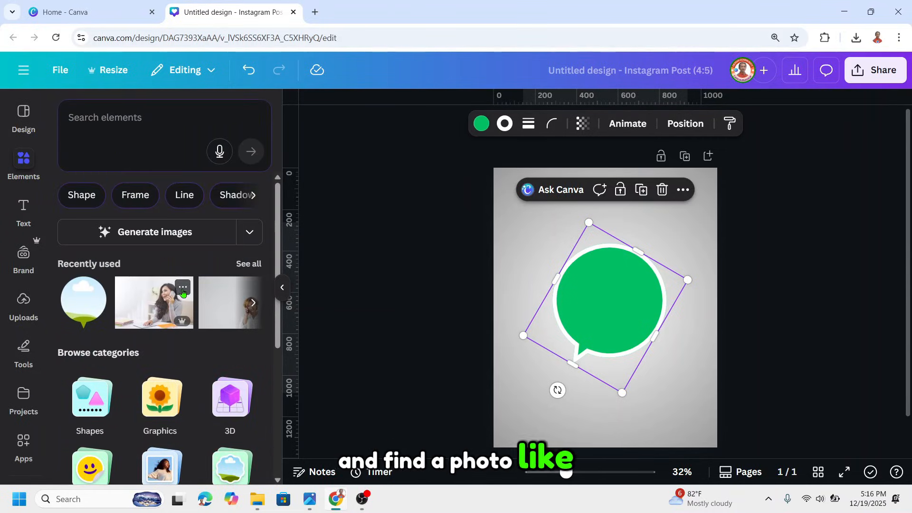
click(183, 288)
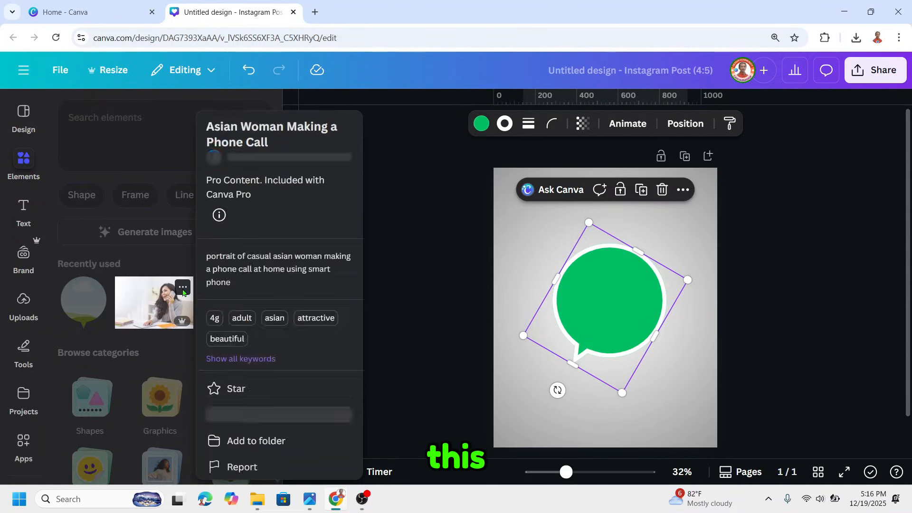
click(148, 321)
click(149, 321)
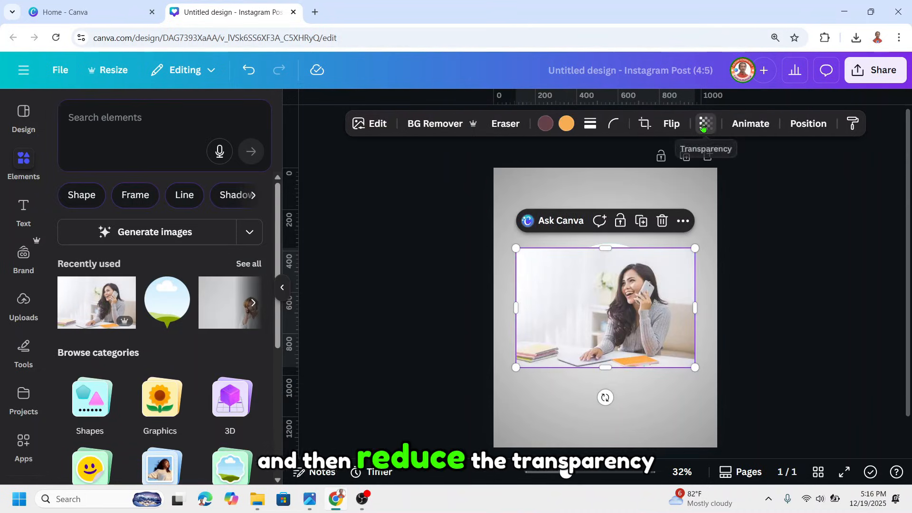
Set the photo's transparency to 57 so the speech bubble shows through it.
click(706, 123)
drag(686, 178, 666, 182)
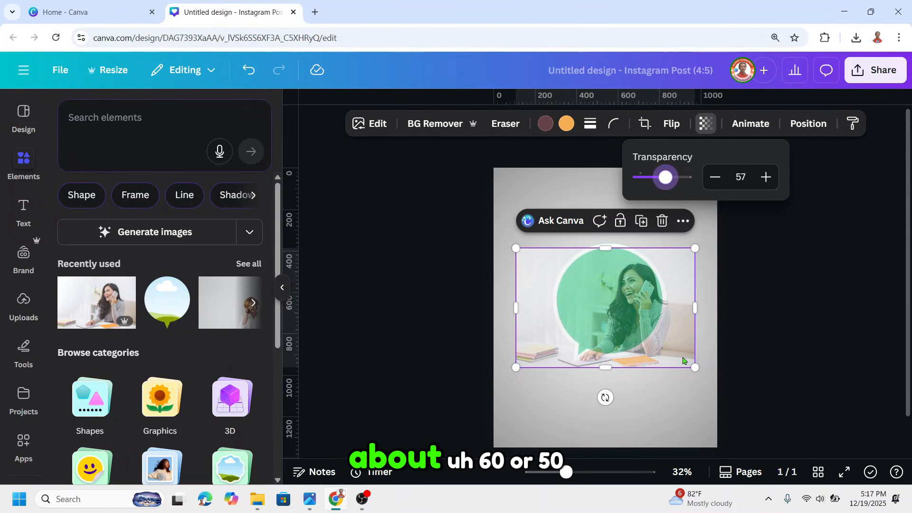
click(683, 360)
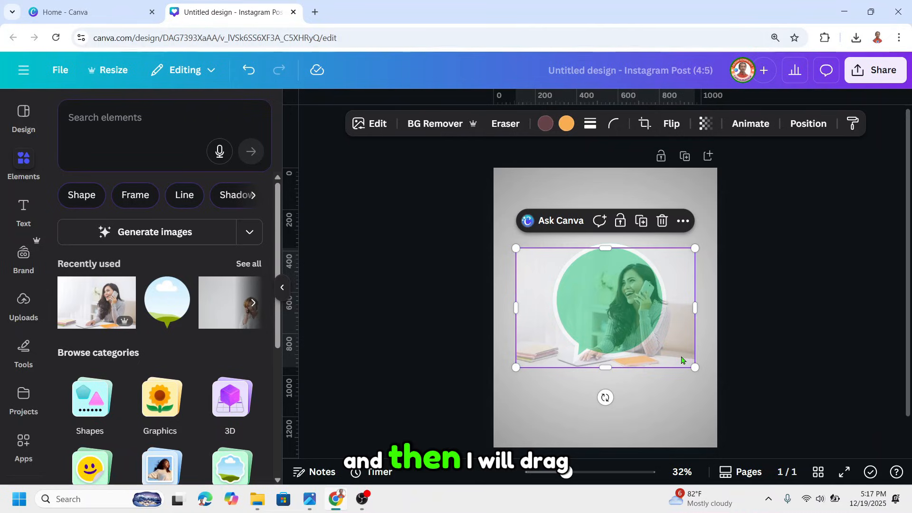
Enlarge the photo and position it so the woman's body sits within the speech bubble with her head above it.
drag(678, 356, 653, 354)
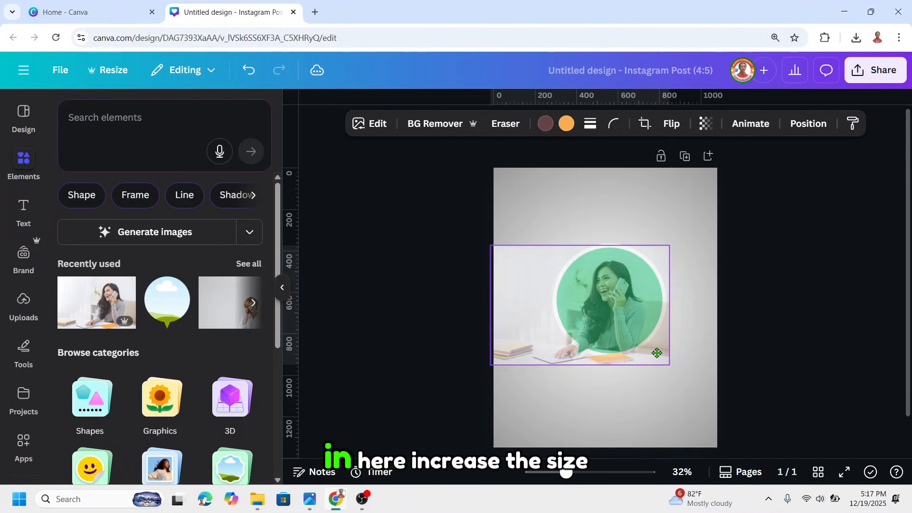
drag(671, 247, 729, 209)
drag(684, 267, 642, 271)
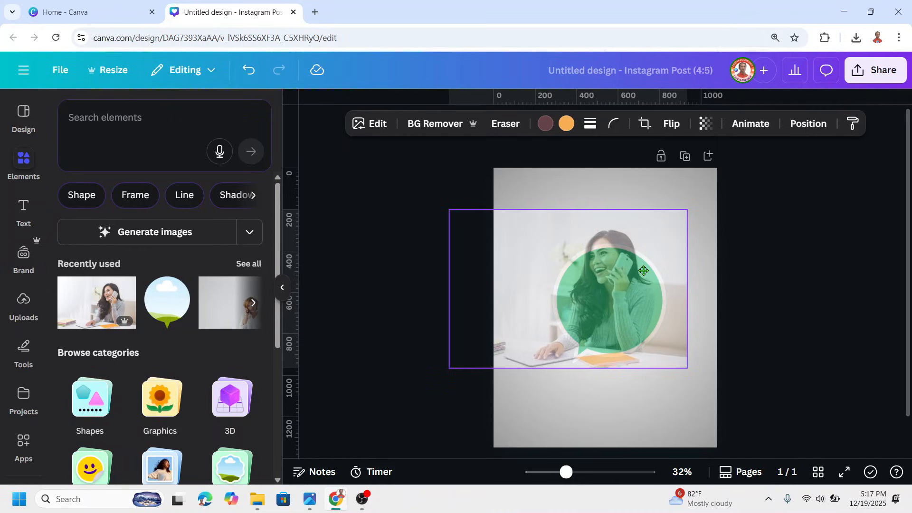
drag(644, 270, 643, 270)
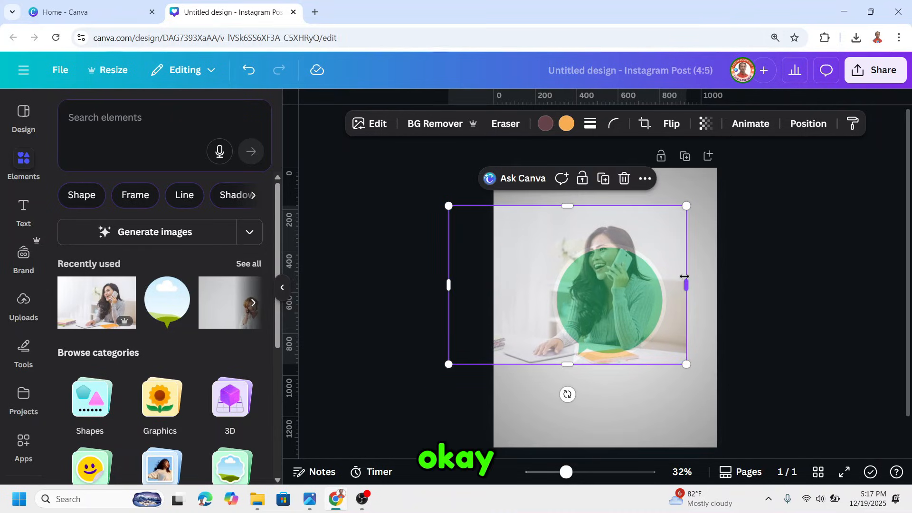
Set the photo's transparency to 100 and send it to the back behind the speech bubbles.
click(706, 123)
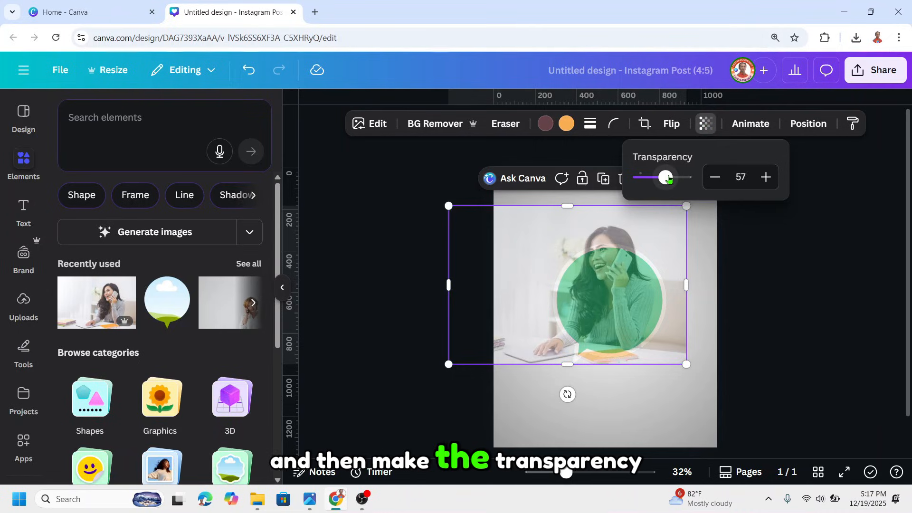
drag(668, 178, 687, 179)
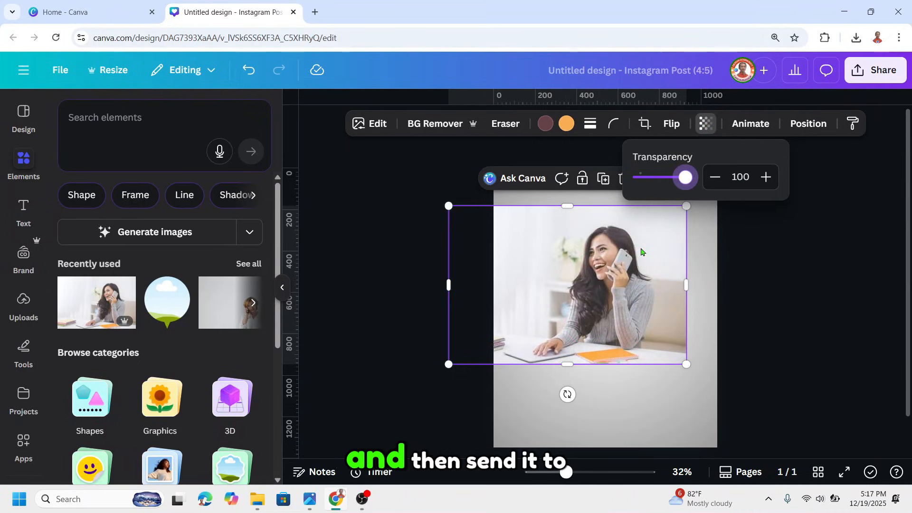
right_click(641, 252)
mouse_move(684, 253)
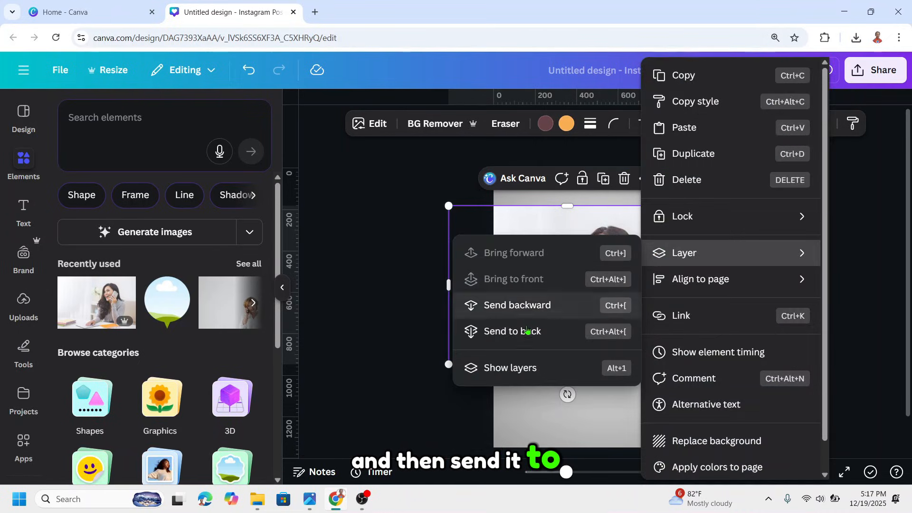
click(527, 331)
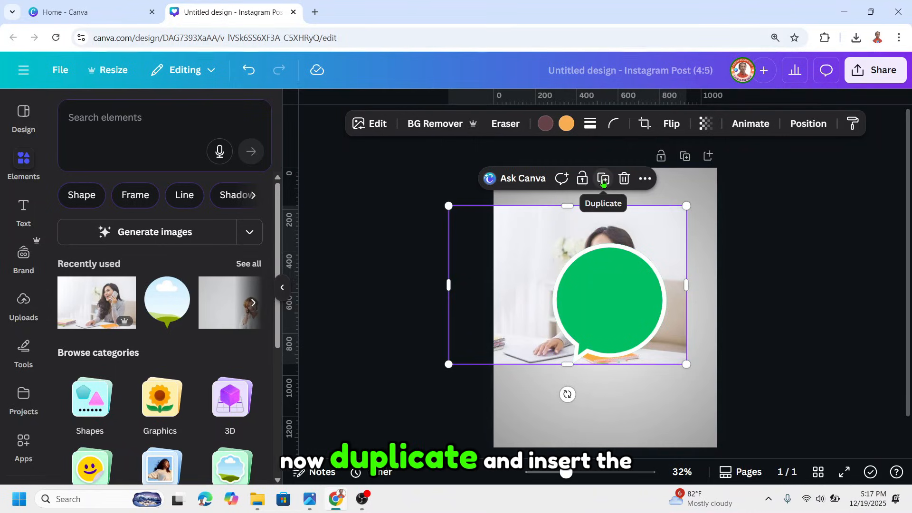
Duplicate the photo and drop the copy into the speech bubble frame.
click(603, 181)
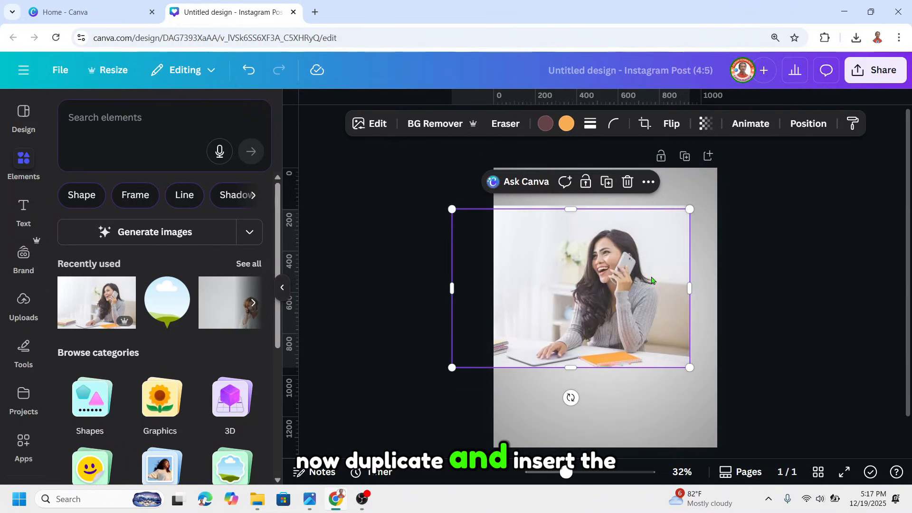
drag(653, 259, 626, 290)
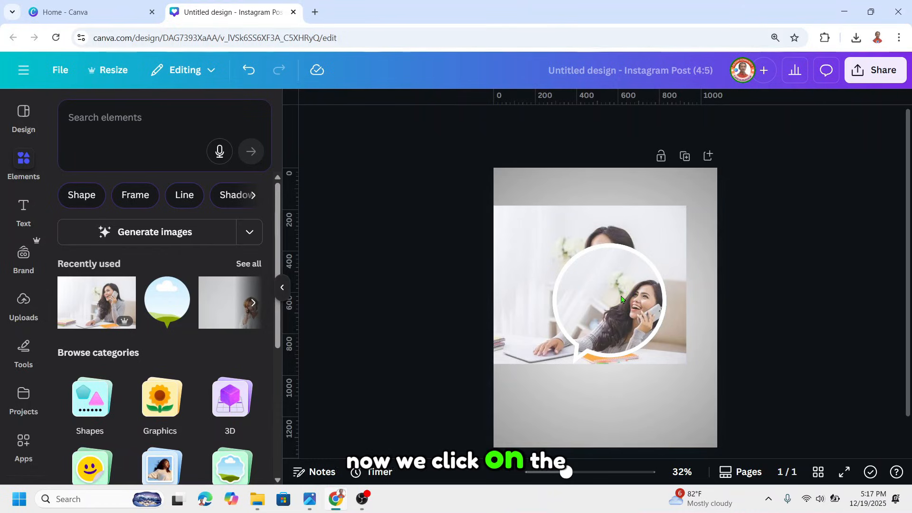
Rotate the framed photo to -29.8, resize and align it with the full photo behind, and remove its background.
double_click(624, 308)
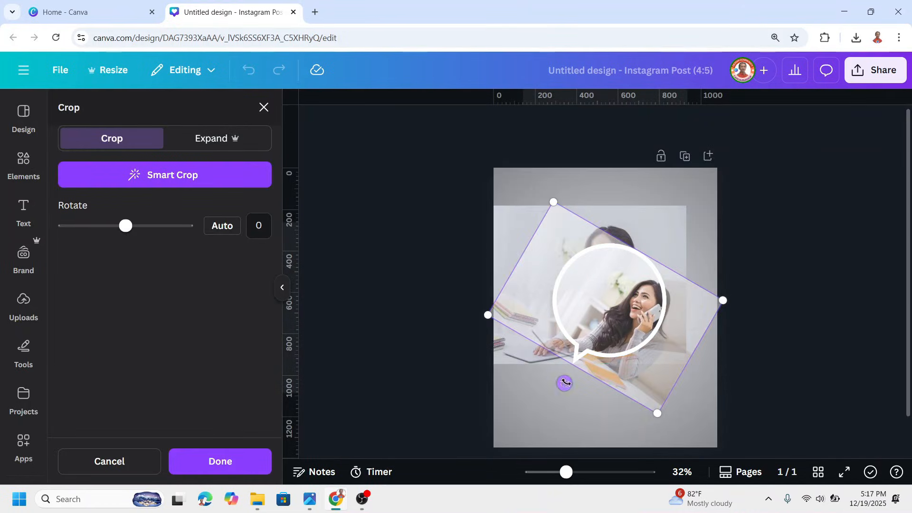
drag(564, 383, 607, 396)
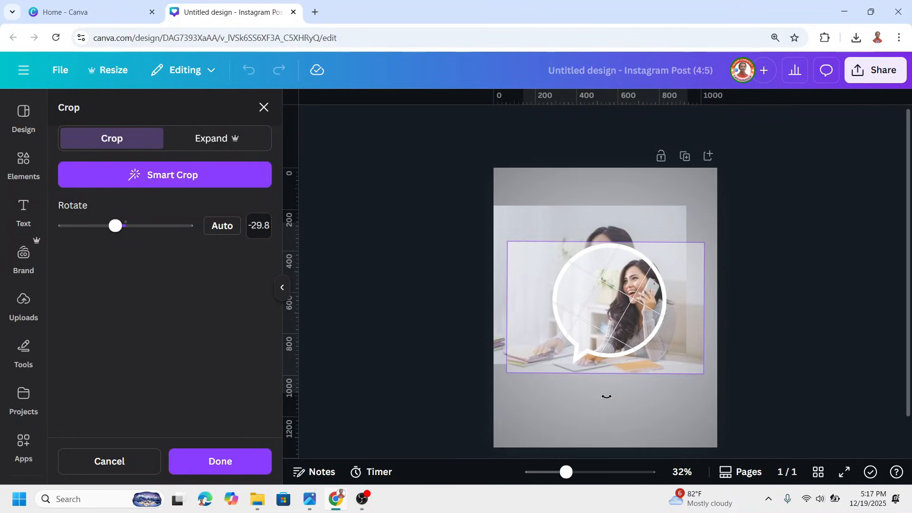
drag(507, 242, 451, 208)
drag(704, 373, 653, 339)
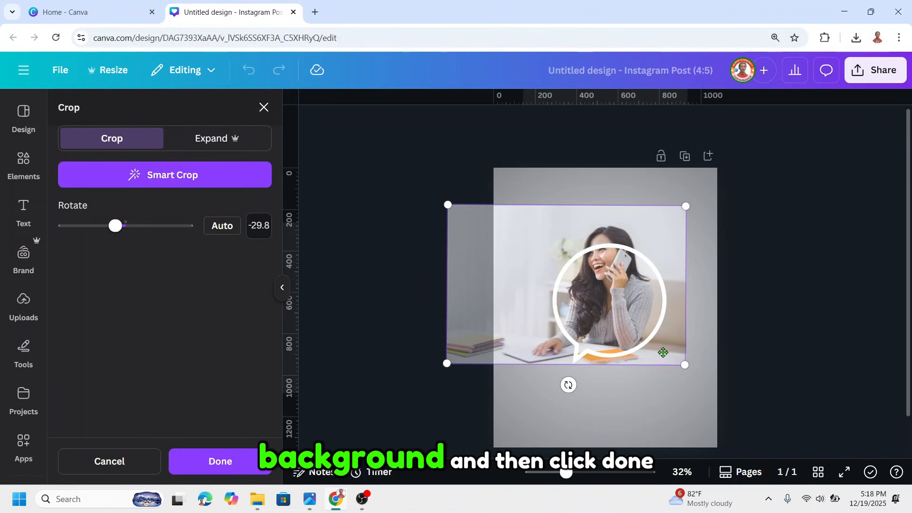
click(222, 461)
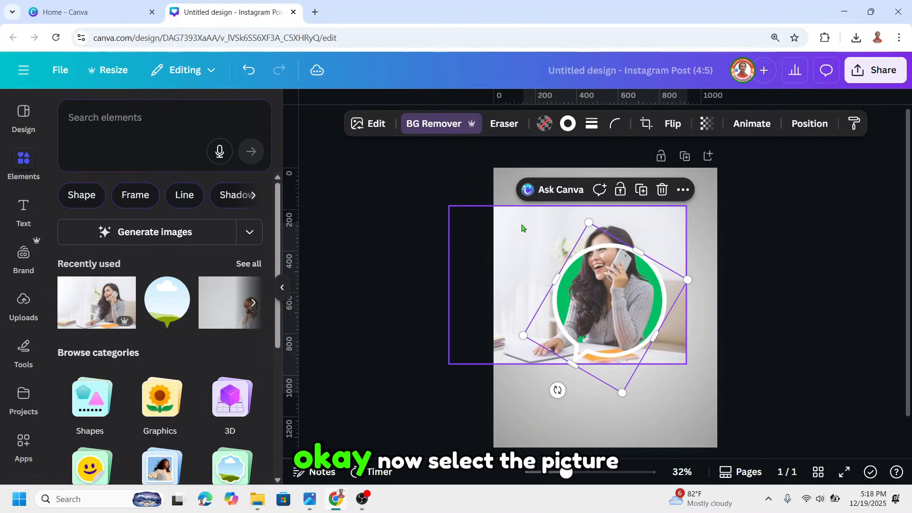
Remove the background of the full photo behind the bubble and crop it to the area around the woman's head and phone.
click(521, 227)
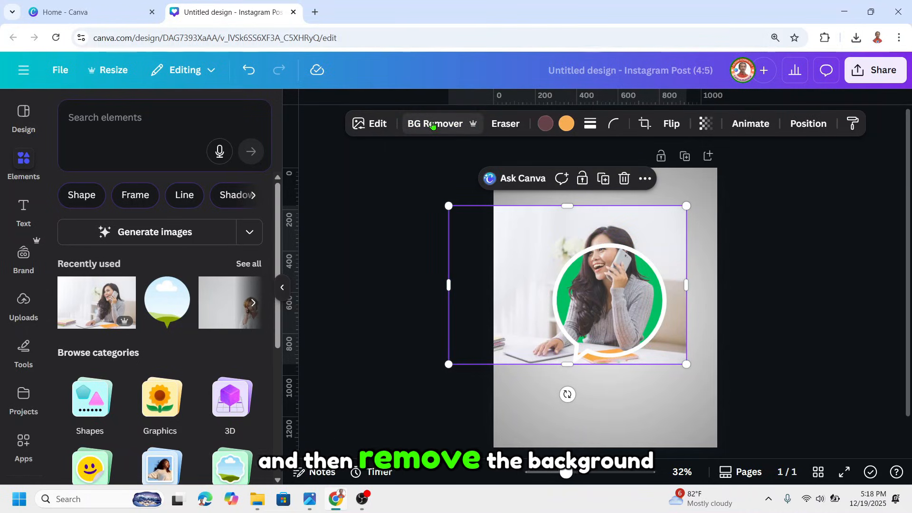
click(432, 125)
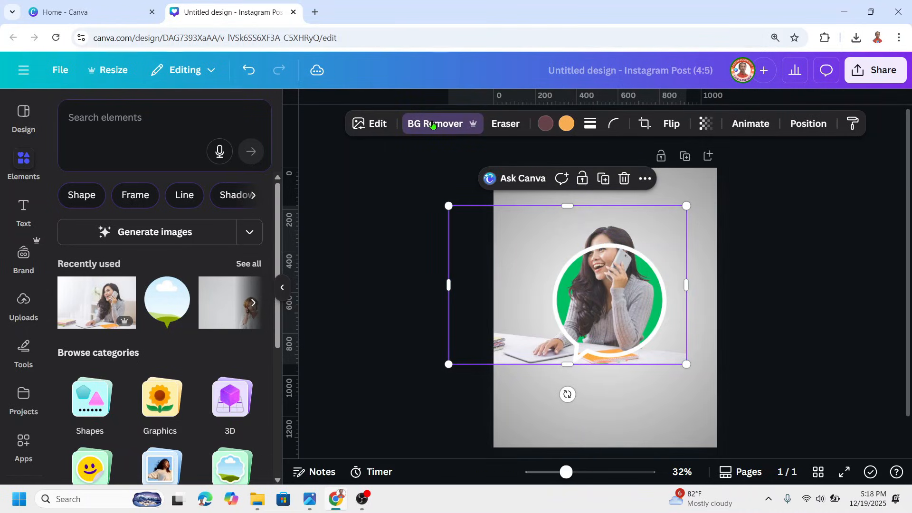
drag(575, 365, 586, 282)
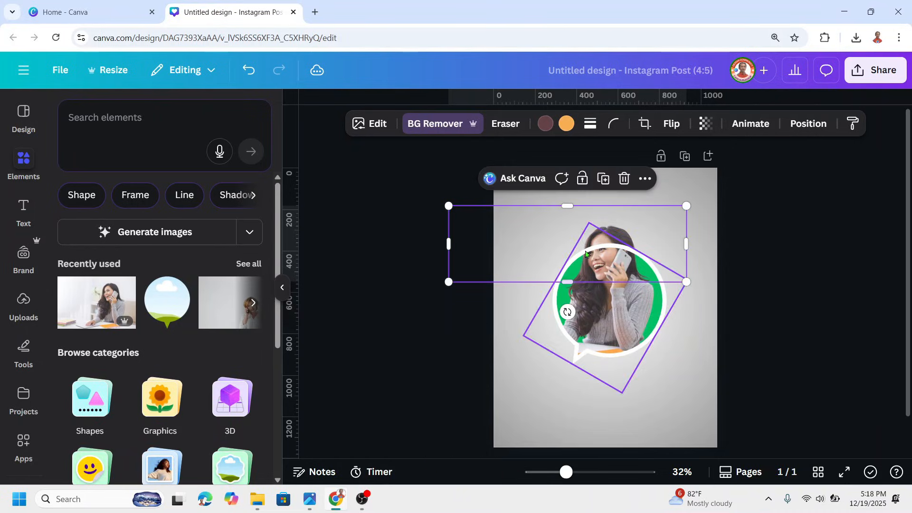
drag(451, 245, 542, 244)
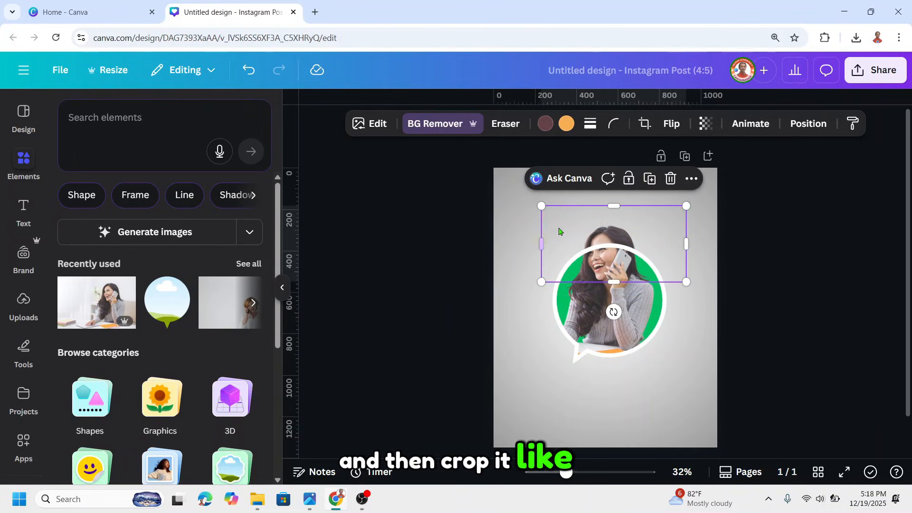
Bring the cropped head photo to the front so it overlaps the speech bubble's white outline.
right_click(561, 229)
mouse_move(612, 259)
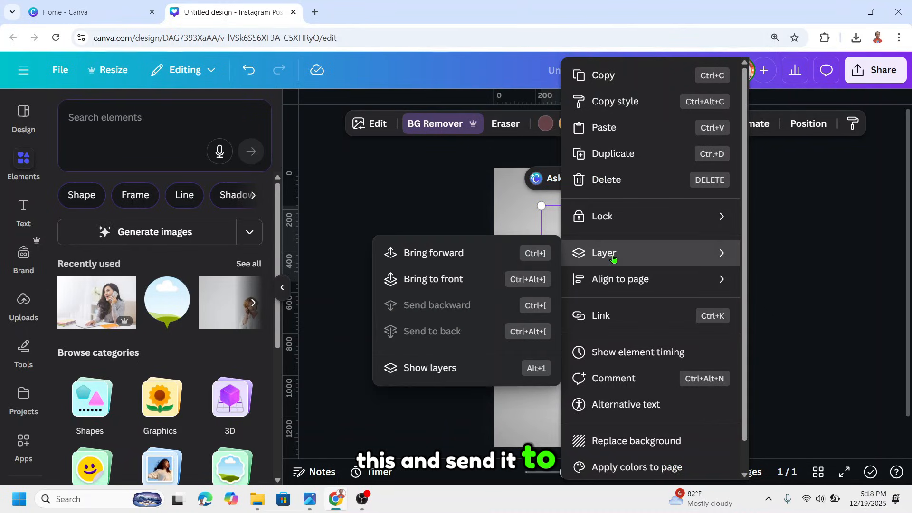
click(455, 279)
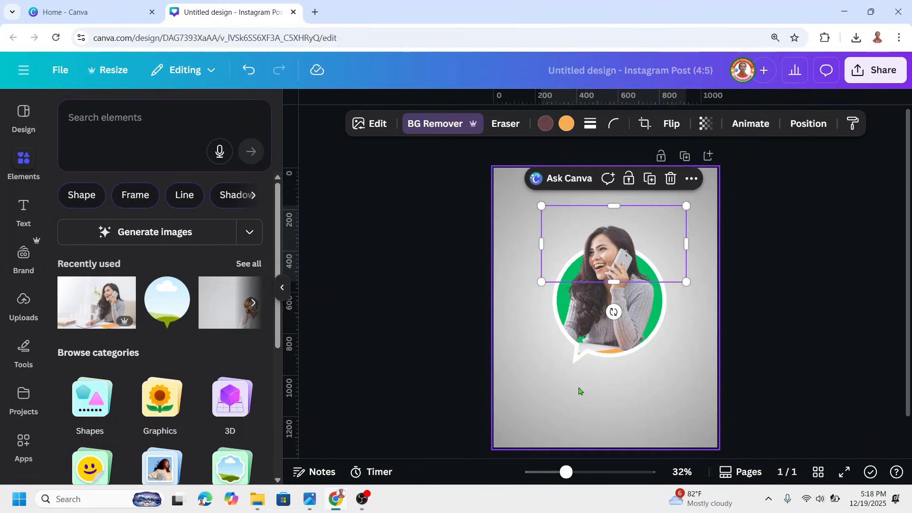
Select the green speech bubble in the layer list and duplicate it.
click(642, 395)
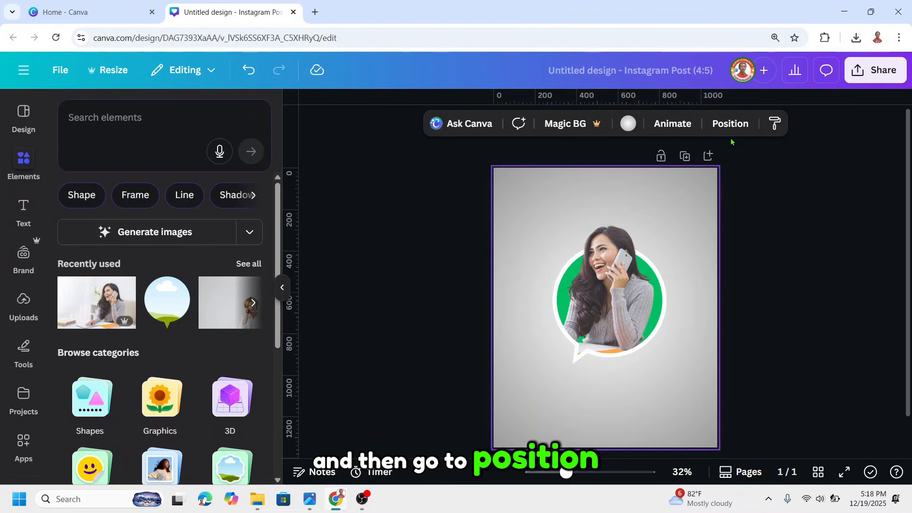
click(730, 125)
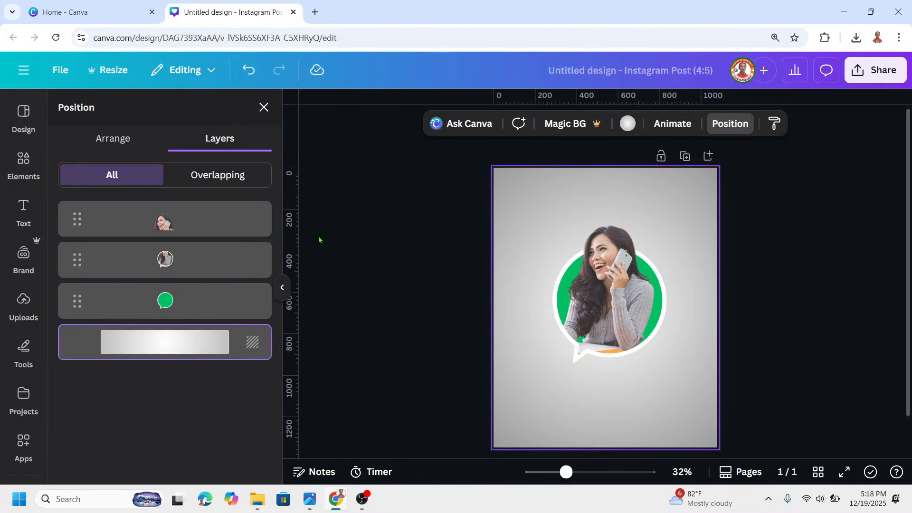
click(189, 304)
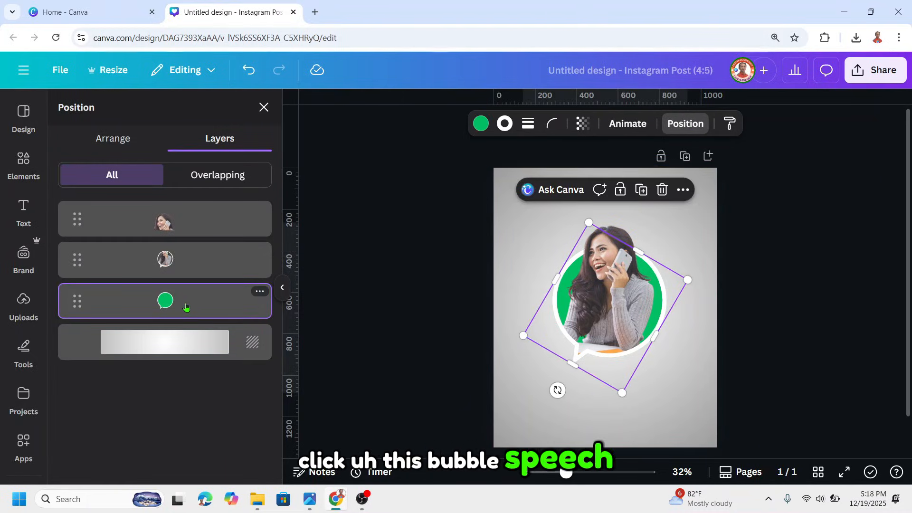
click(641, 189)
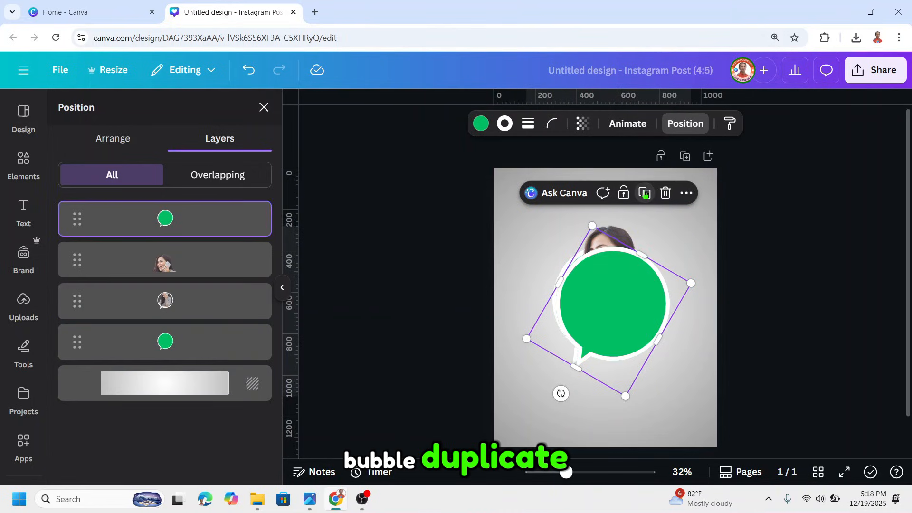
Set both the fill and the stroke of the duplicated speech bubble to dark gray.
click(480, 124)
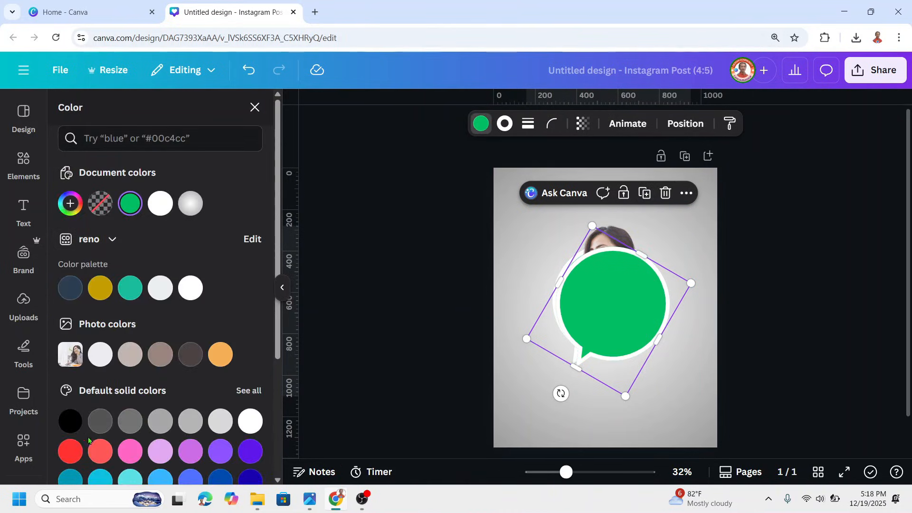
click(157, 423)
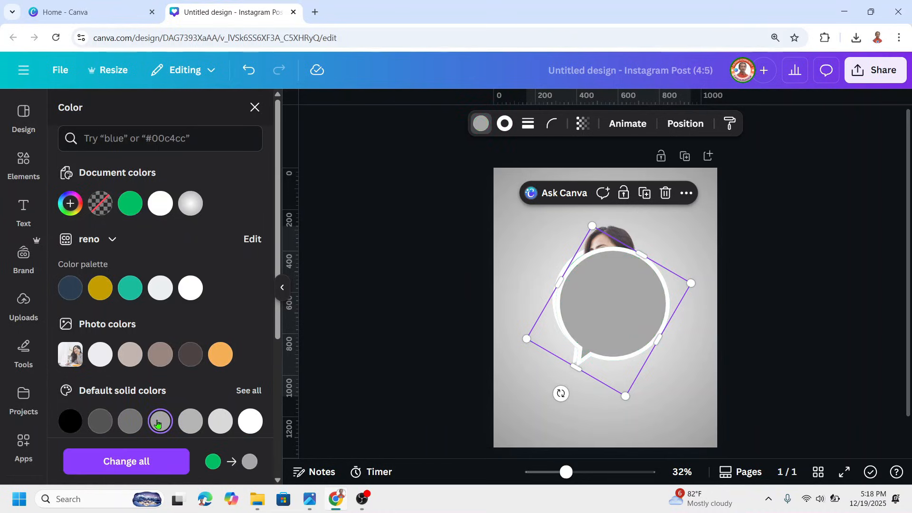
click(129, 421)
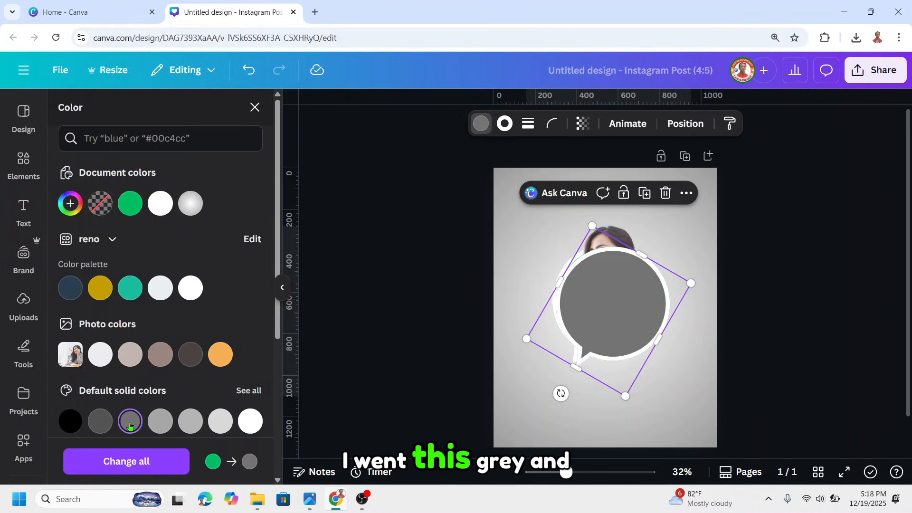
click(506, 125)
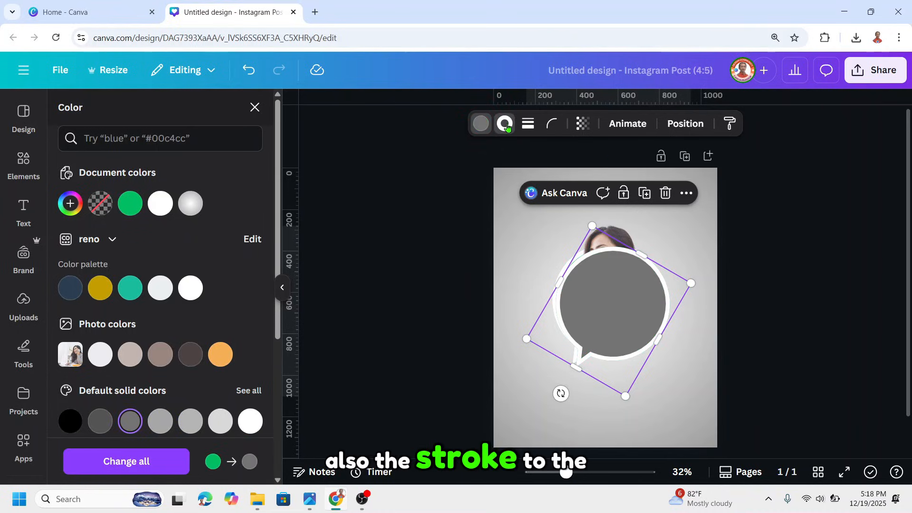
click(131, 422)
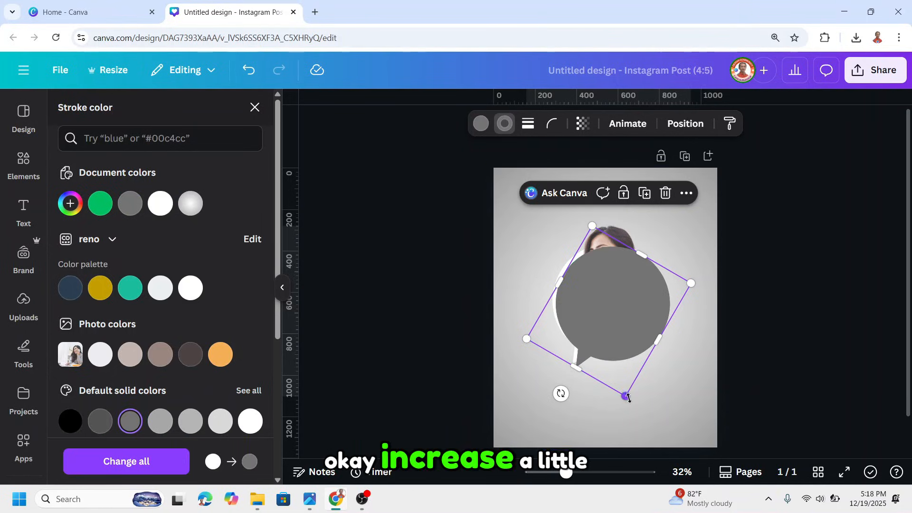
Enlarge the gray speech bubble slightly and offset it a little from the original bubble to form a shadow.
drag(625, 397, 627, 401)
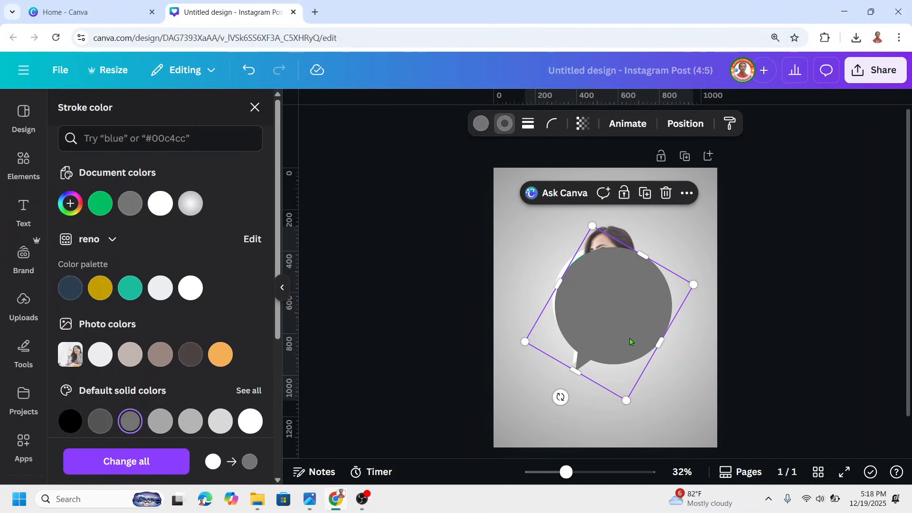
drag(630, 342, 631, 338)
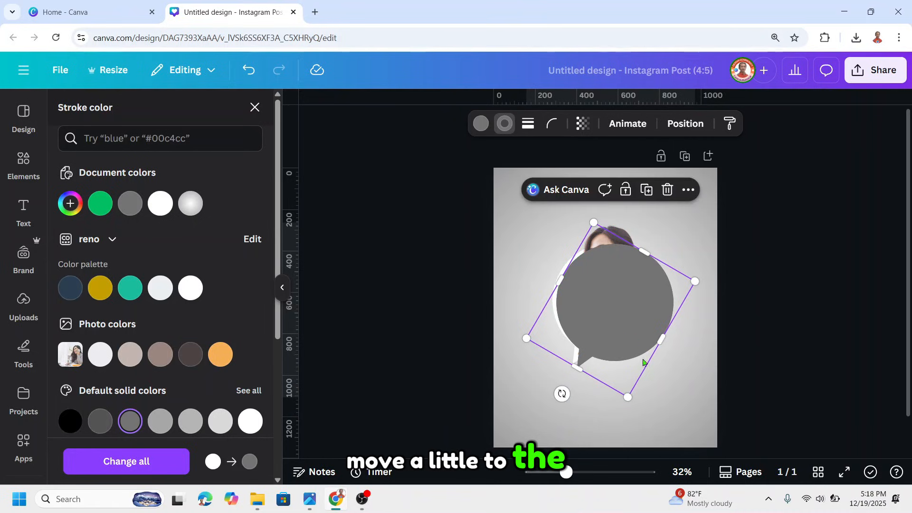
scroll(642, 362, up, 4)
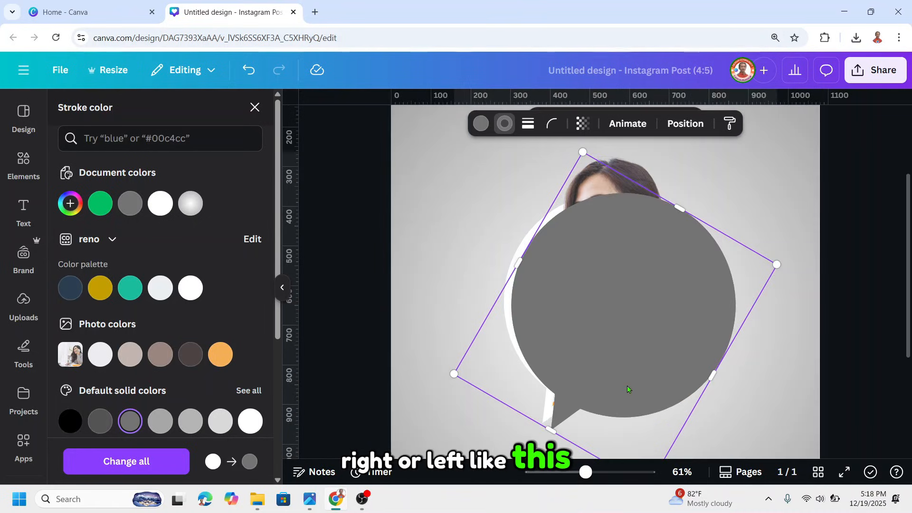
drag(625, 385, 625, 384)
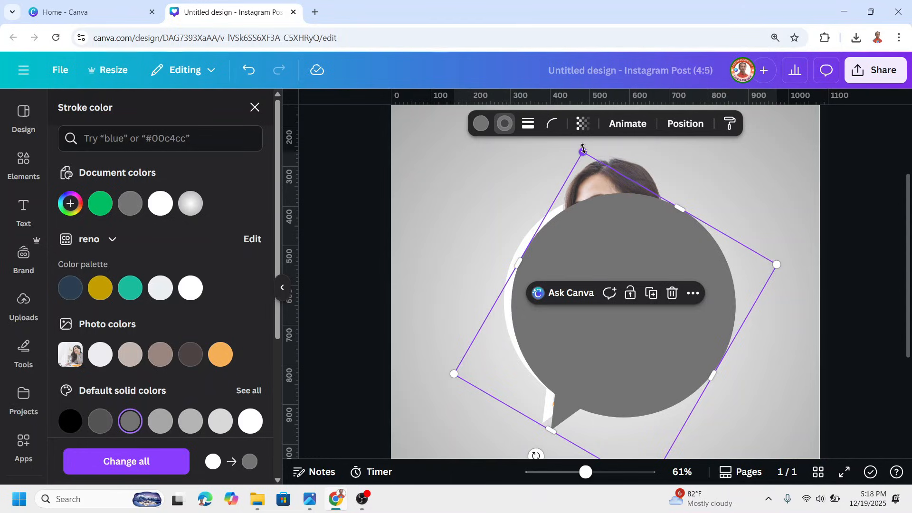
drag(583, 149, 580, 140)
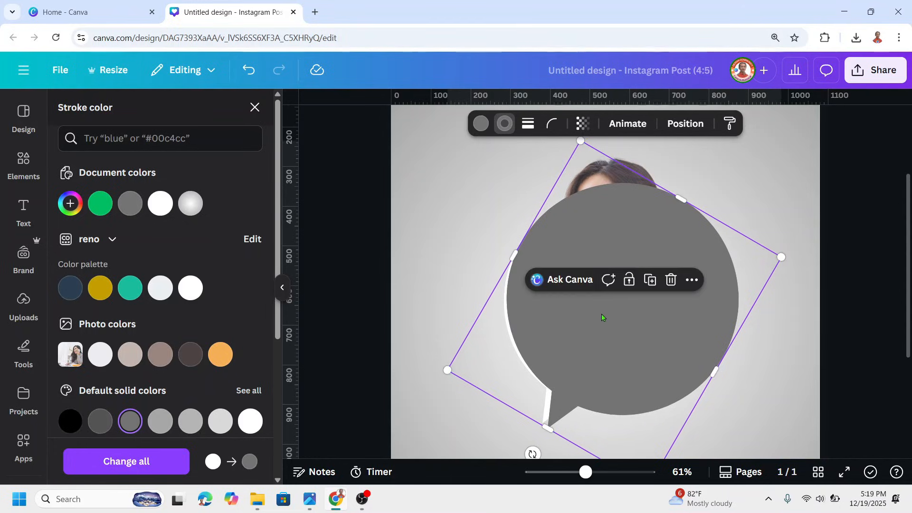
drag(602, 317, 600, 313)
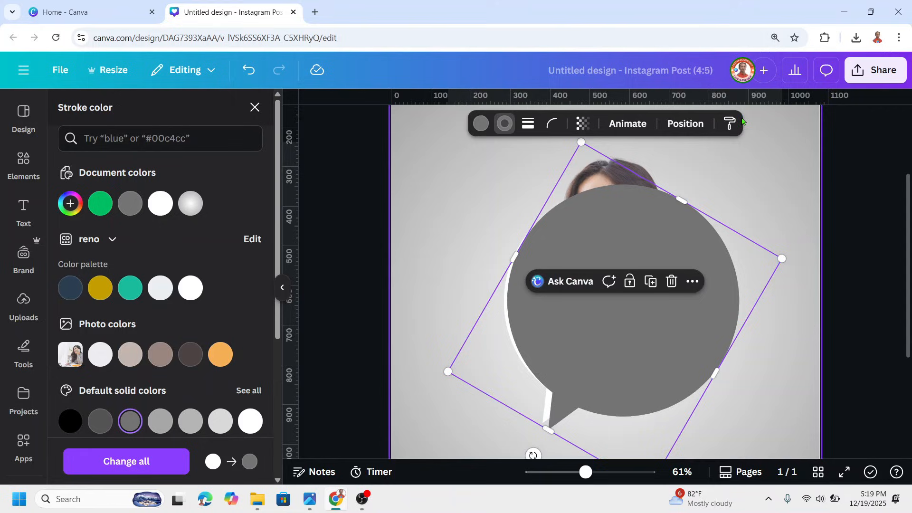
Move the gray speech bubble below the green bubble in the layer order and fine-tune its size and position as a shadow.
click(684, 124)
drag(185, 220, 179, 357)
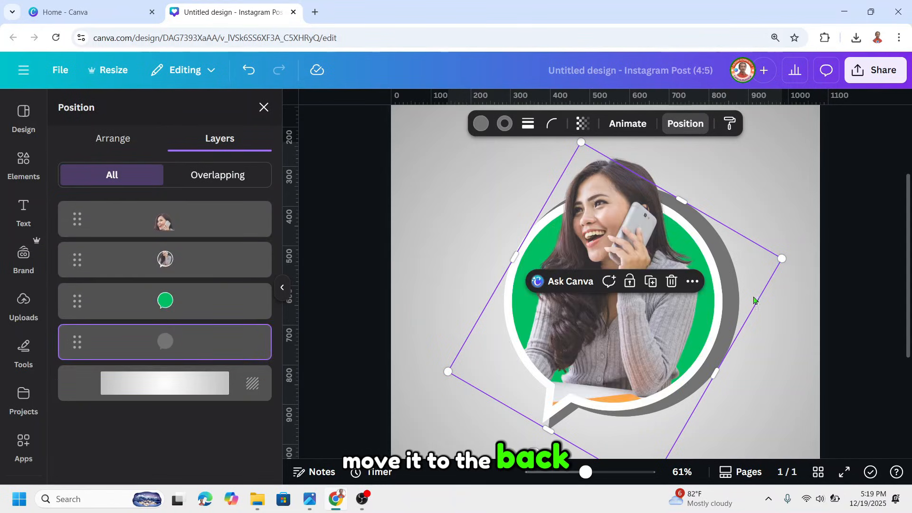
drag(768, 273, 760, 272)
drag(775, 261, 770, 267)
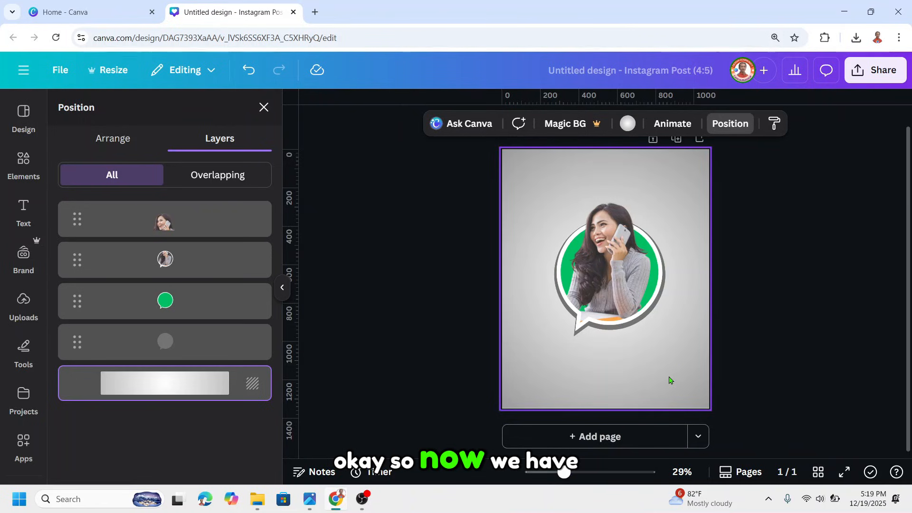
Set the gray shadow bubble's transparency to 78.
click(213, 343)
click(591, 125)
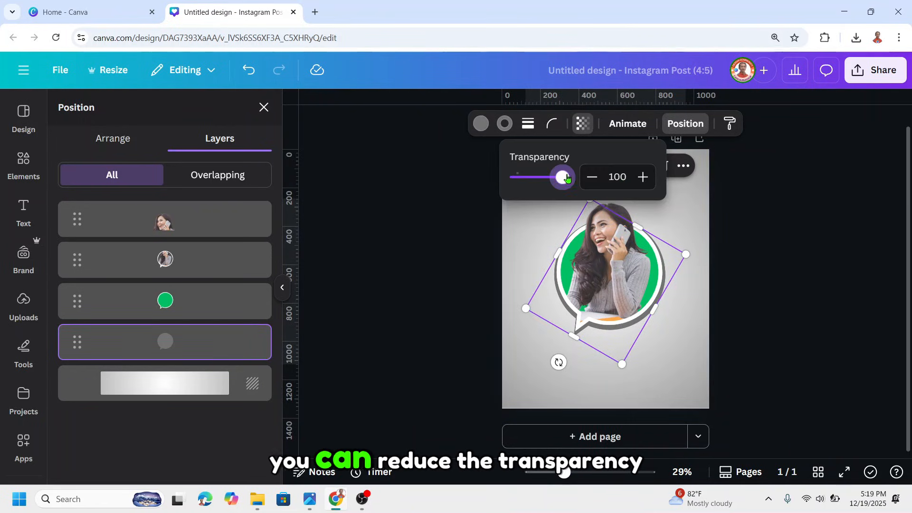
drag(563, 177, 552, 178)
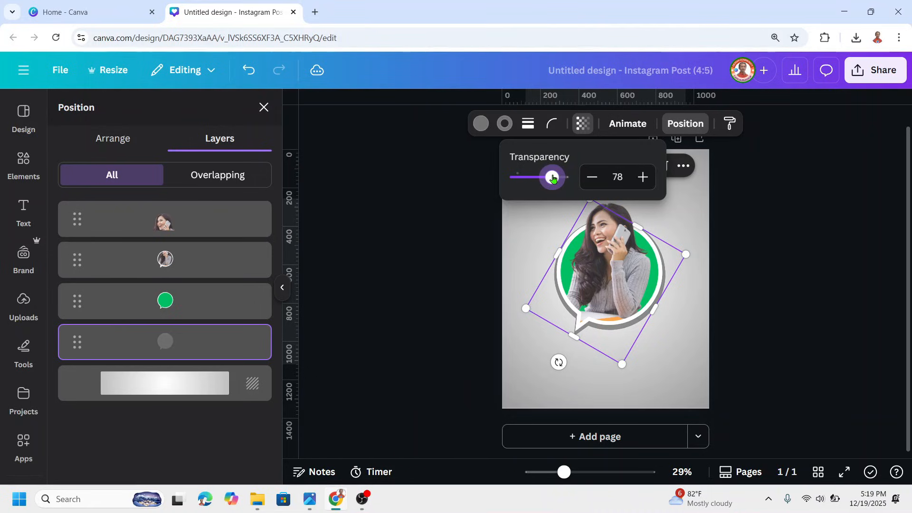
click(686, 382)
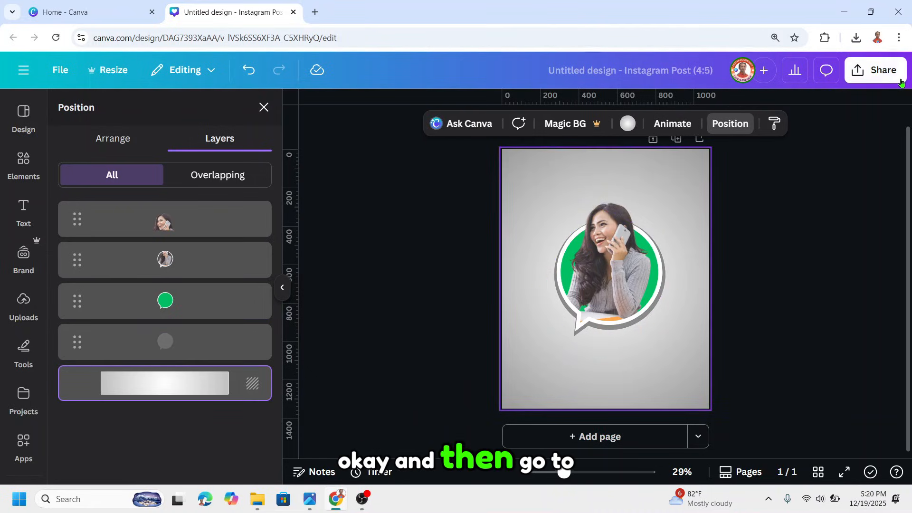
Download the design as a PNG with file compression and transparent background turned off.
click(881, 80)
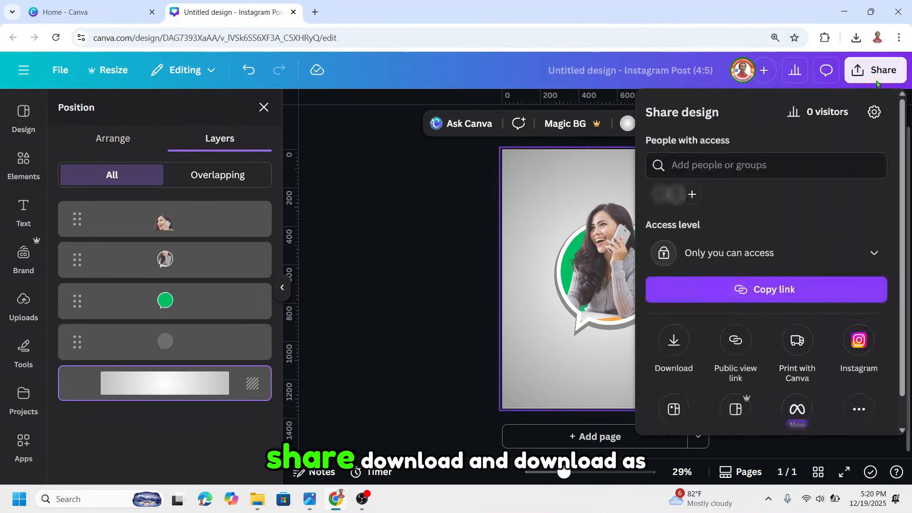
click(672, 344)
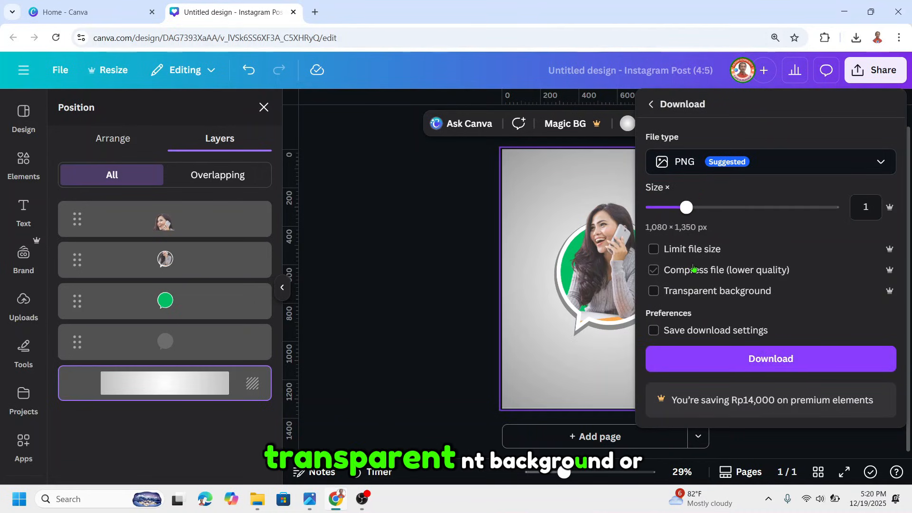
click(677, 292)
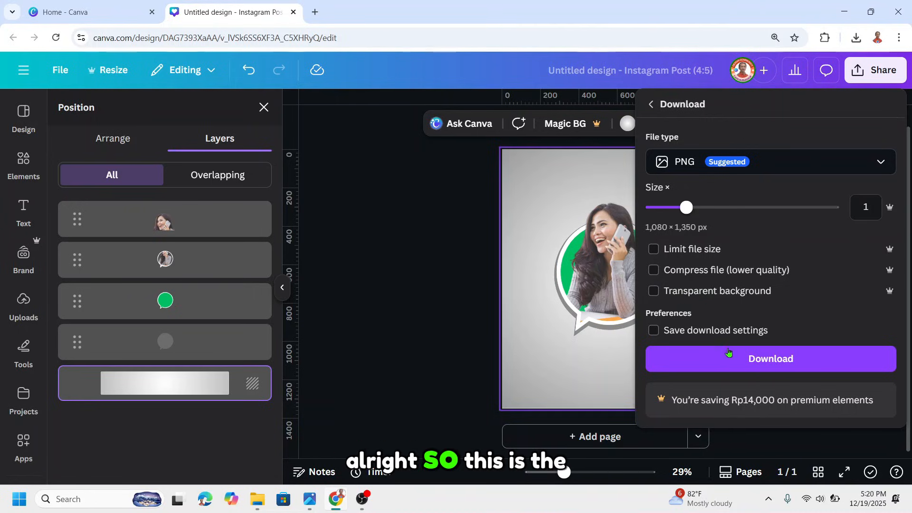
click(744, 365)
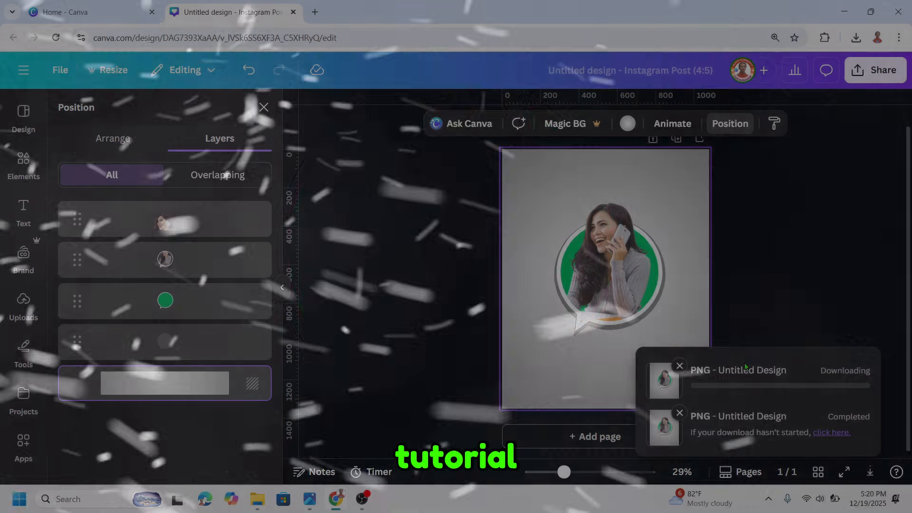